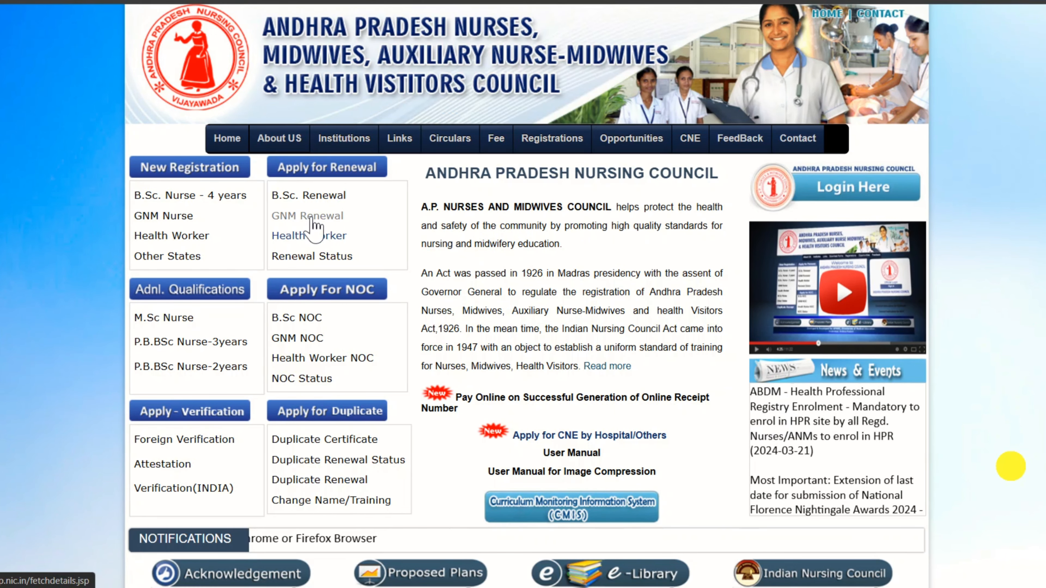
- Start a GNM renewal, accept the fee notice, enter nurse and midwife numbers, and choose year 2020
{"action": "left_click", "coordinate": [297, 216]}
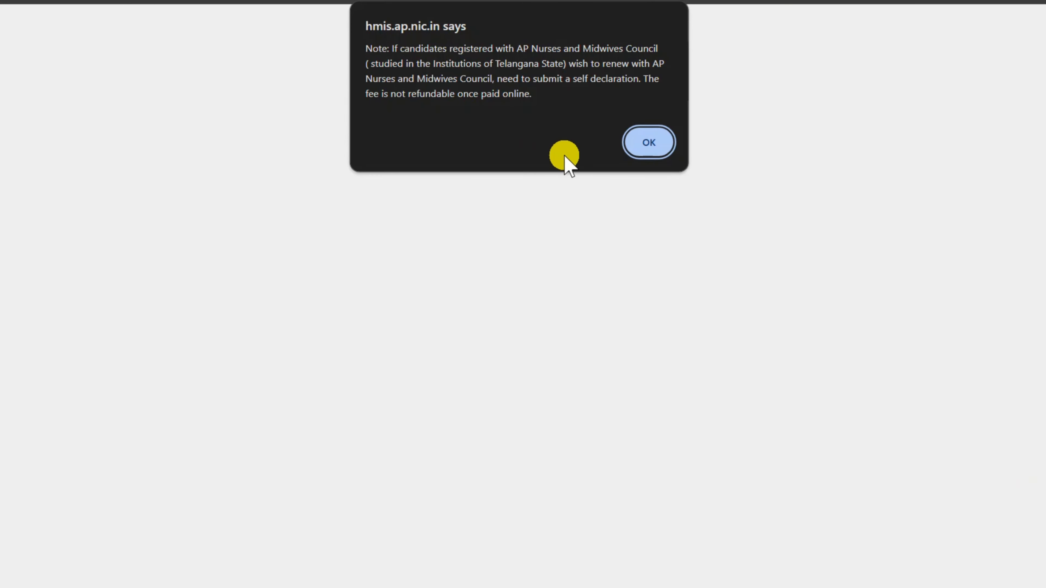
{"action": "left_click", "coordinate": [652, 144]}
{"action": "left_click", "coordinate": [432, 173]}
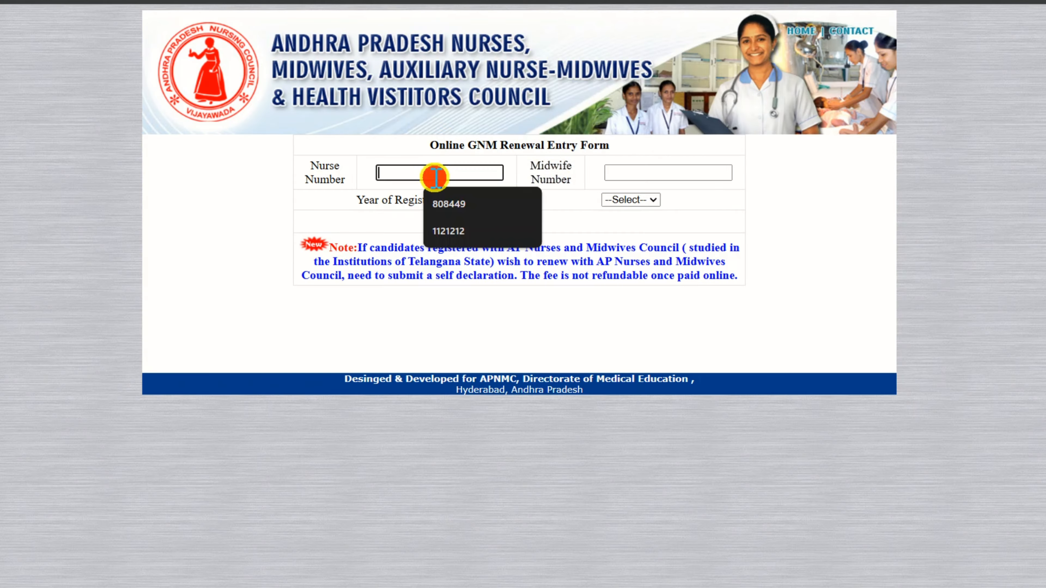
{"action": "left_click", "coordinate": [659, 173]}
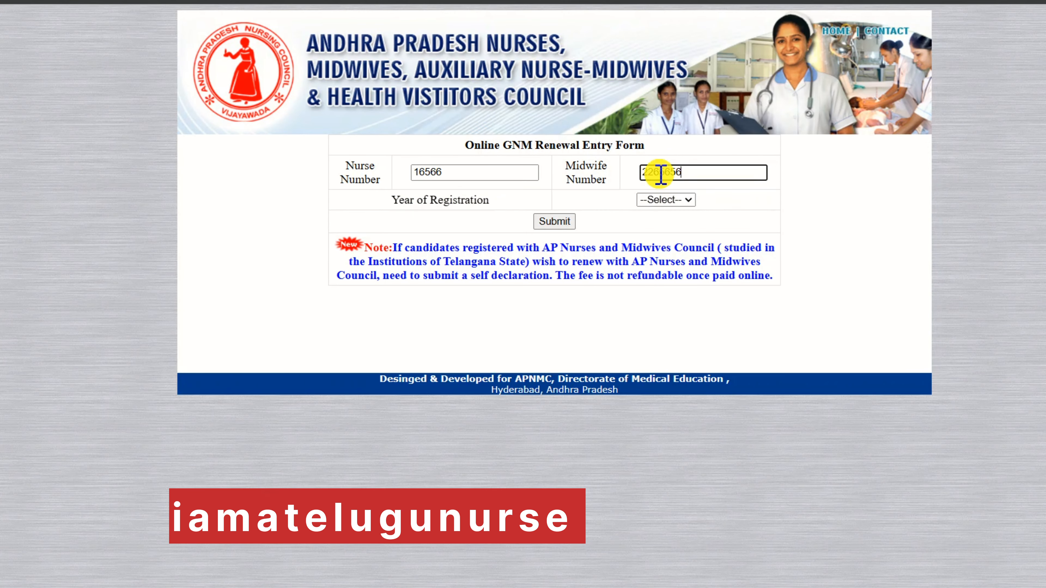
{"action": "left_click", "coordinate": [664, 201]}
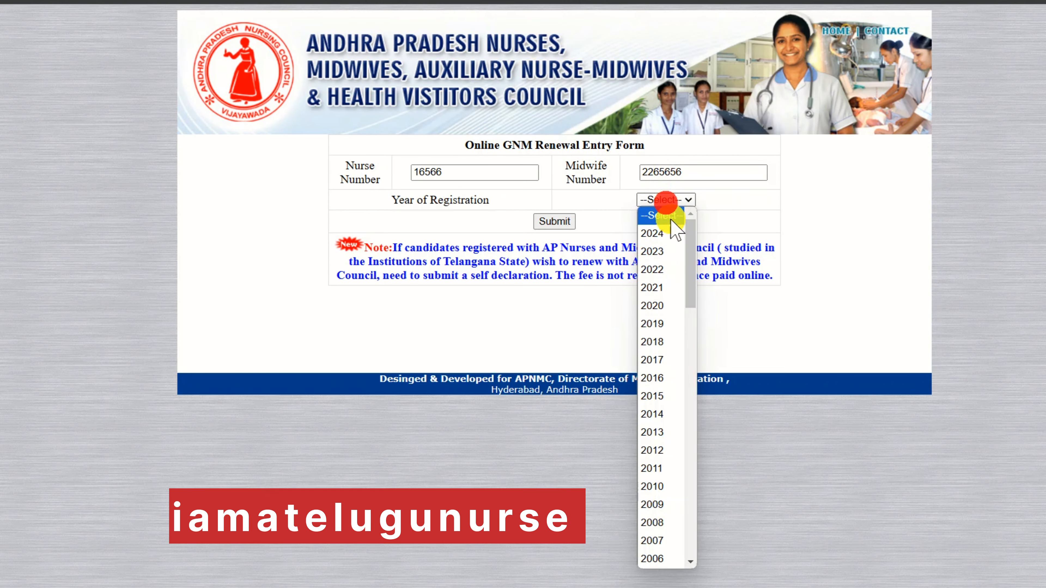
{"action": "left_click", "coordinate": [682, 307]}
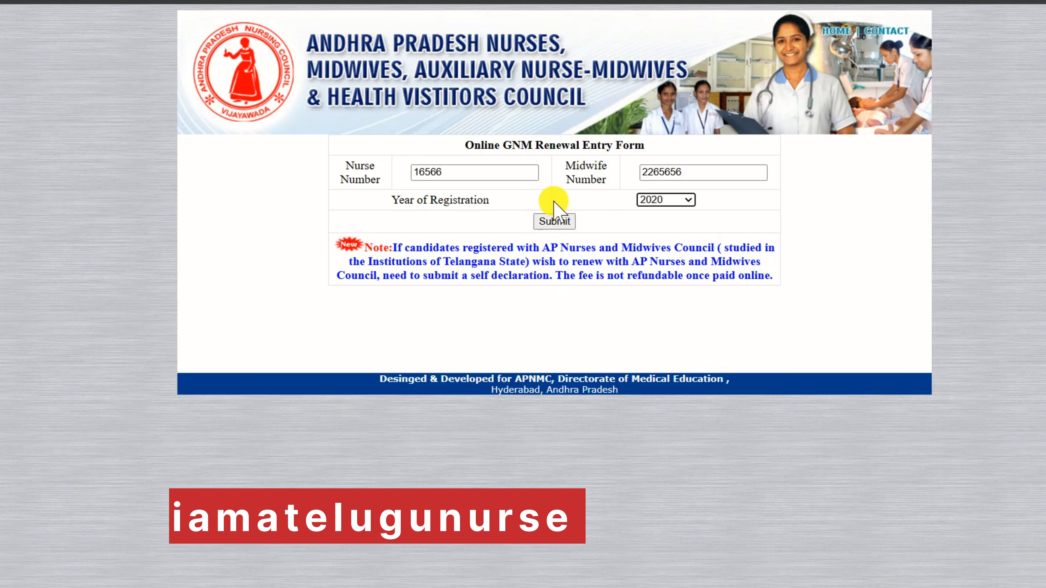
- Load the full renewal form, fill in the guardian's name, and set social status to ST
{"action": "left_click", "coordinate": [555, 222]}
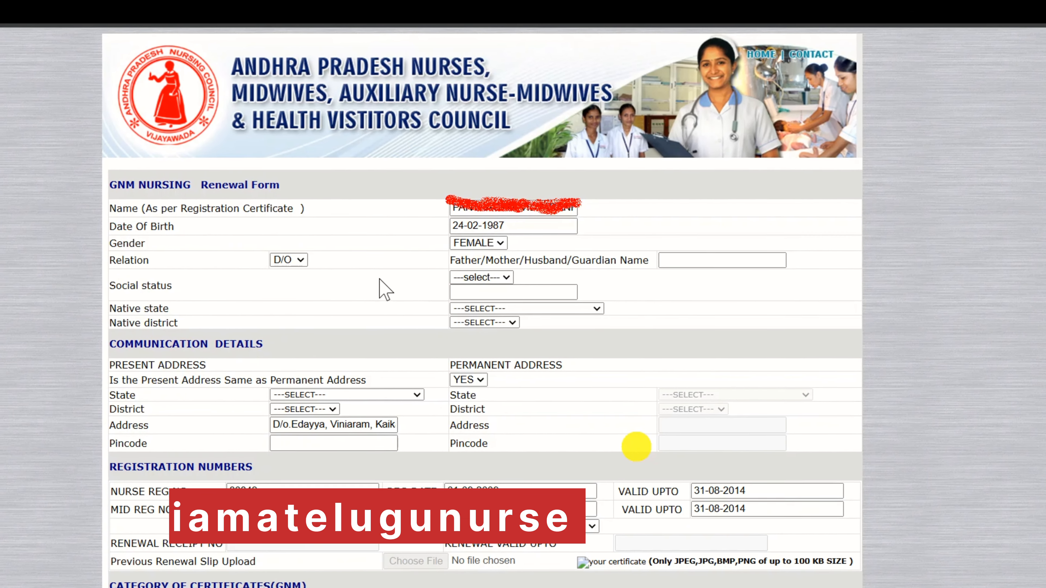
{"action": "left_click", "coordinate": [655, 263]}
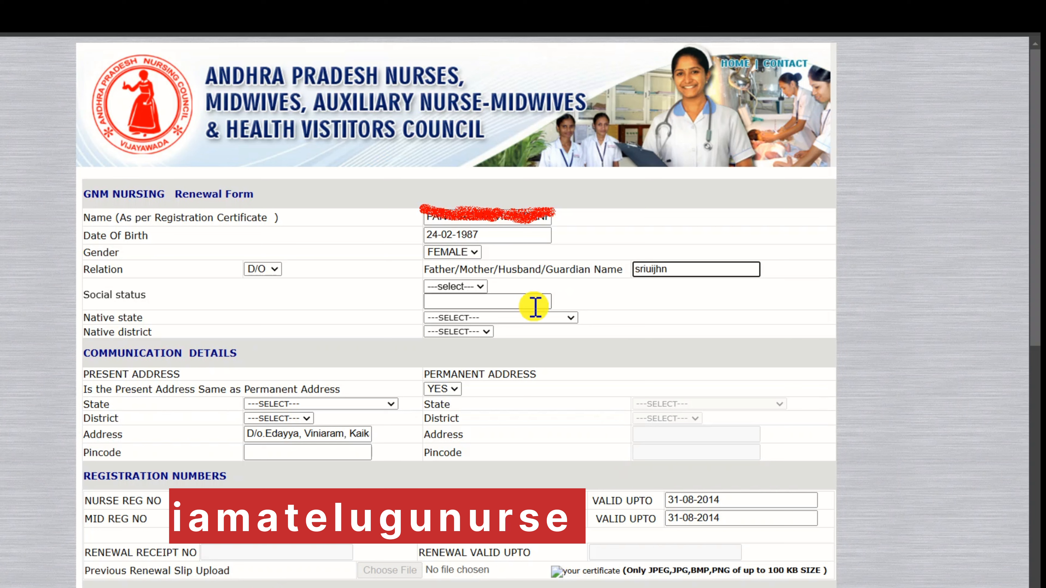
{"action": "left_click", "coordinate": [455, 287]}
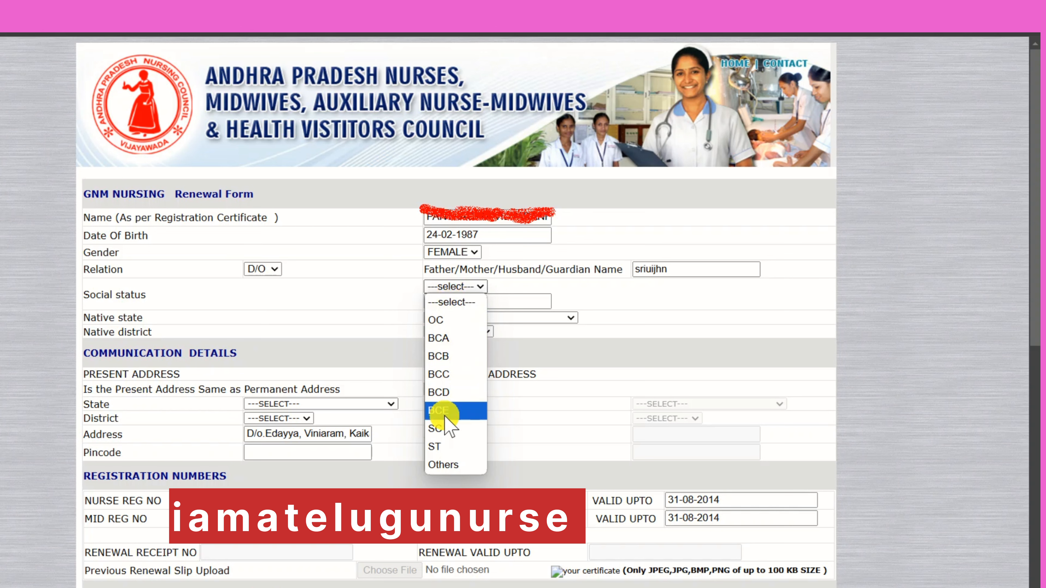
{"action": "left_click", "coordinate": [441, 447]}
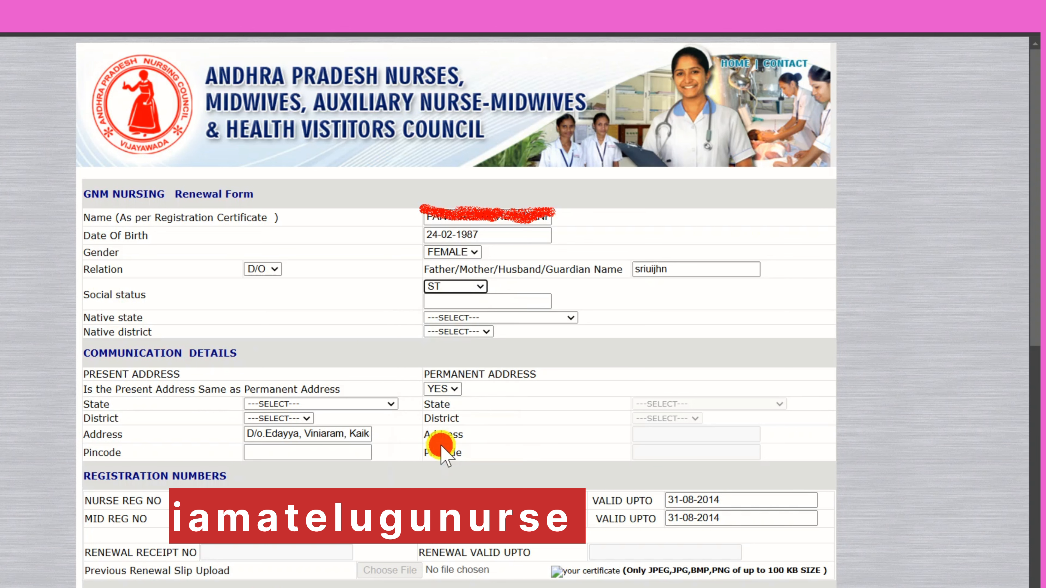
- Set native state to ANDHRA PRADESH and native district to PRAKASAM
{"action": "left_click", "coordinate": [489, 301]}
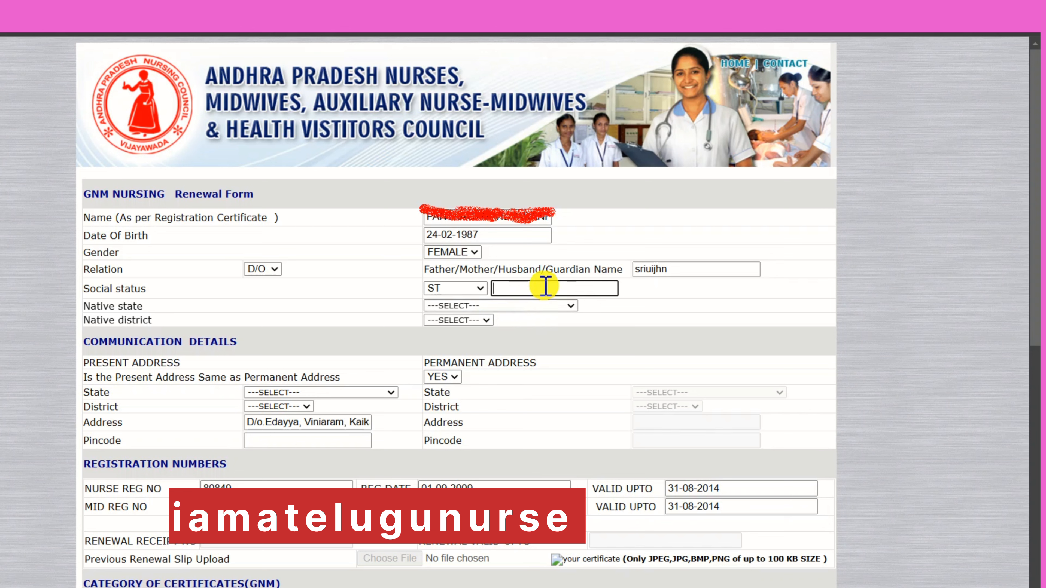
{"action": "left_click", "coordinate": [468, 324]}
{"action": "left_click", "coordinate": [477, 306]}
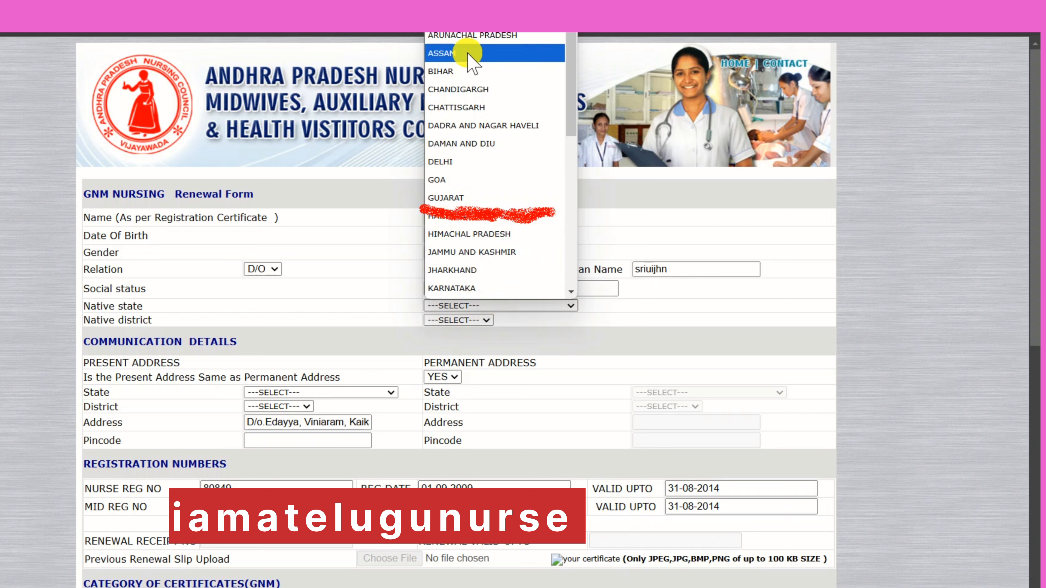
{"action": "left_click", "coordinate": [486, 36]}
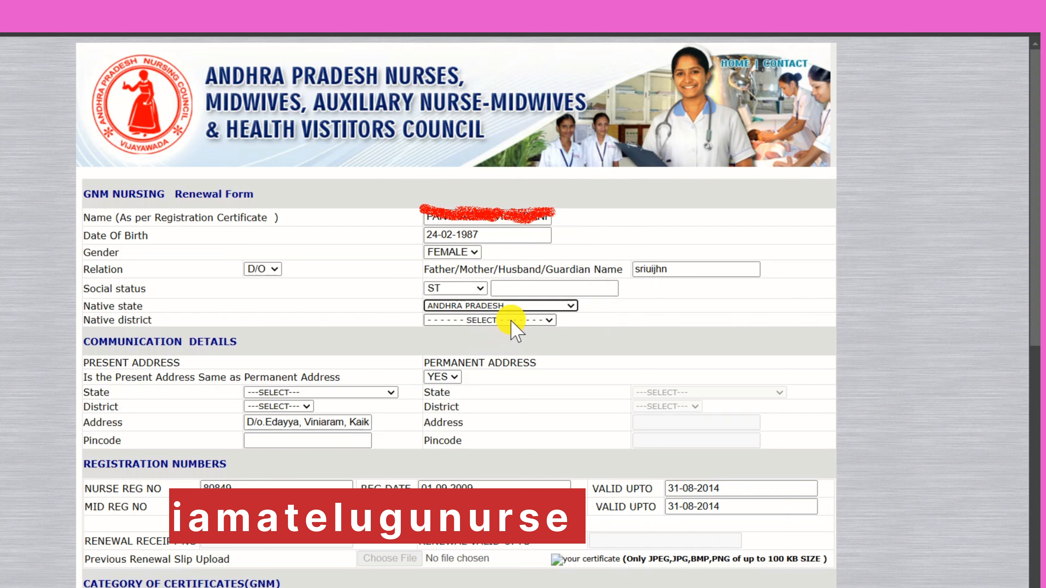
{"action": "left_click", "coordinate": [516, 328]}
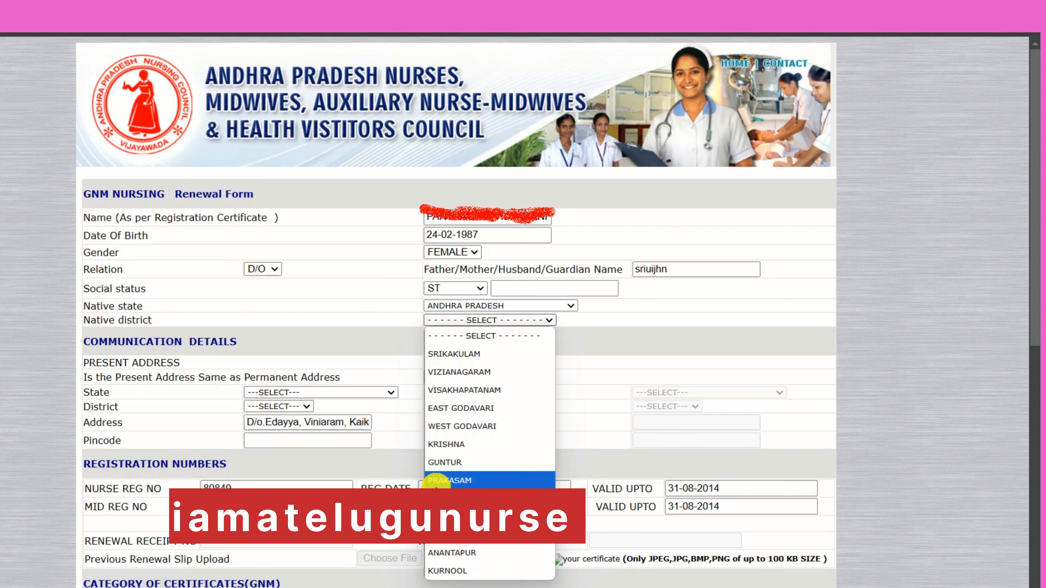
{"action": "left_click", "coordinate": [451, 480]}
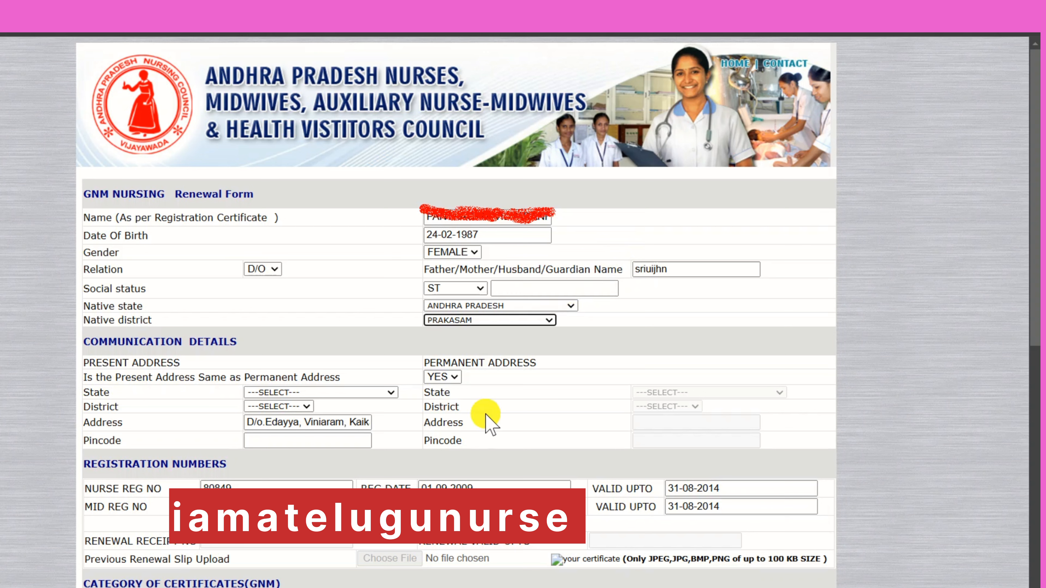
- Answer NO to whether the present address is the same as the permanent address
{"action": "left_click", "coordinate": [537, 454]}
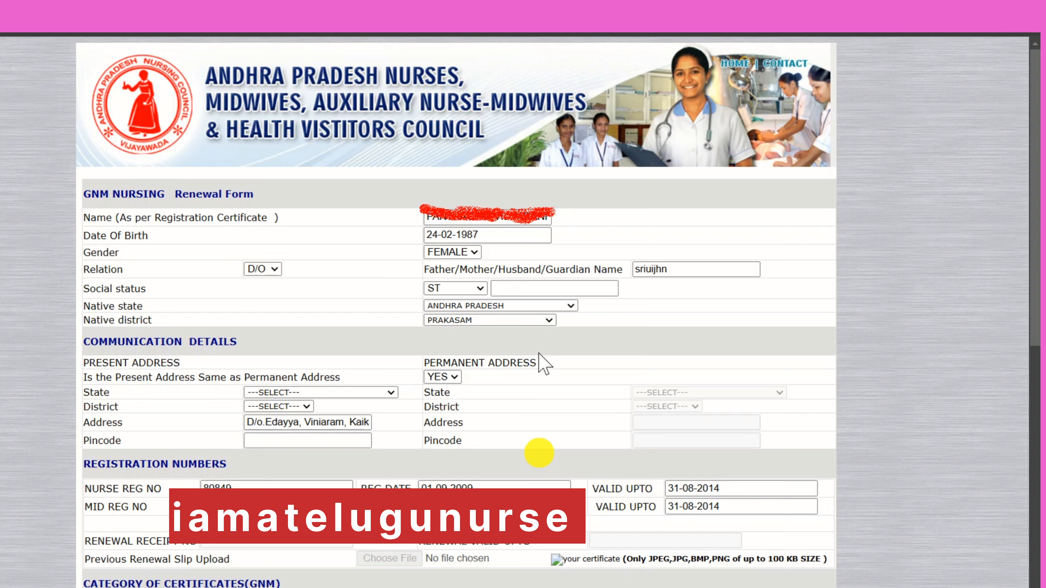
{"action": "left_click", "coordinate": [455, 377]}
{"action": "left_click", "coordinate": [450, 409]}
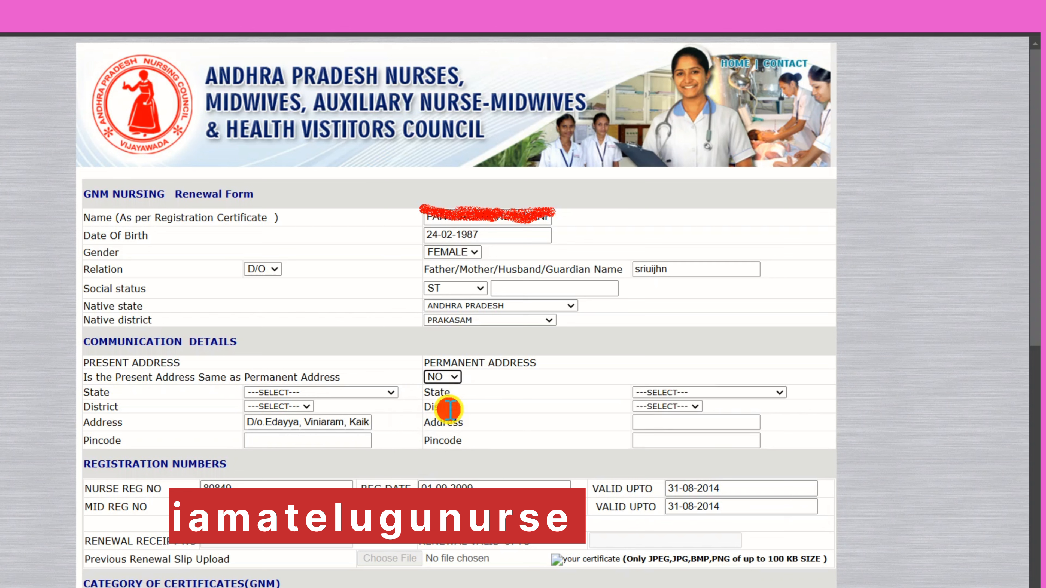
- Set the present-address state to ANDHRA PRADESH and district to NELLORE
{"action": "left_click", "coordinate": [368, 394]}
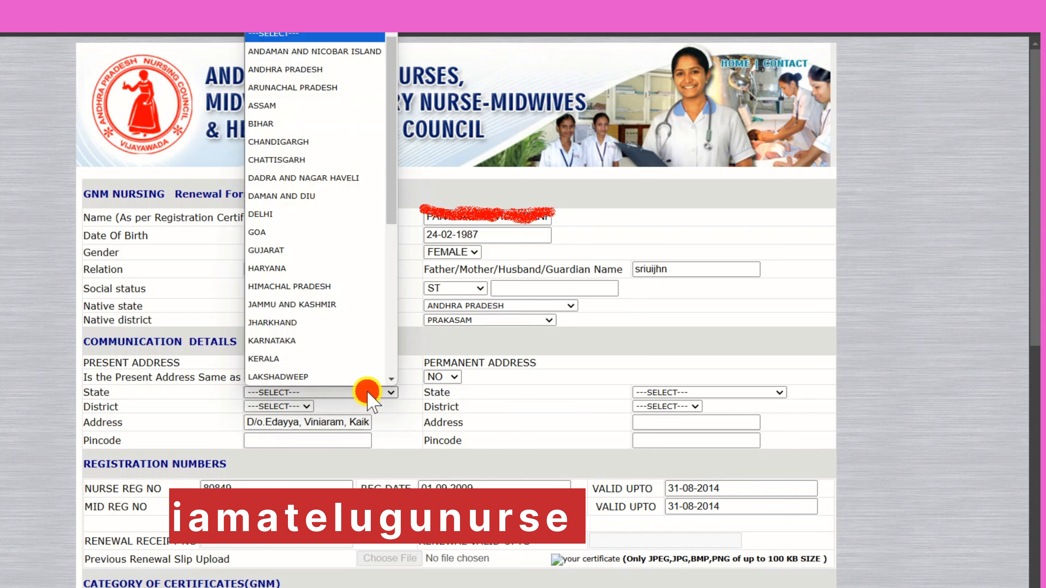
{"action": "left_click", "coordinate": [260, 72]}
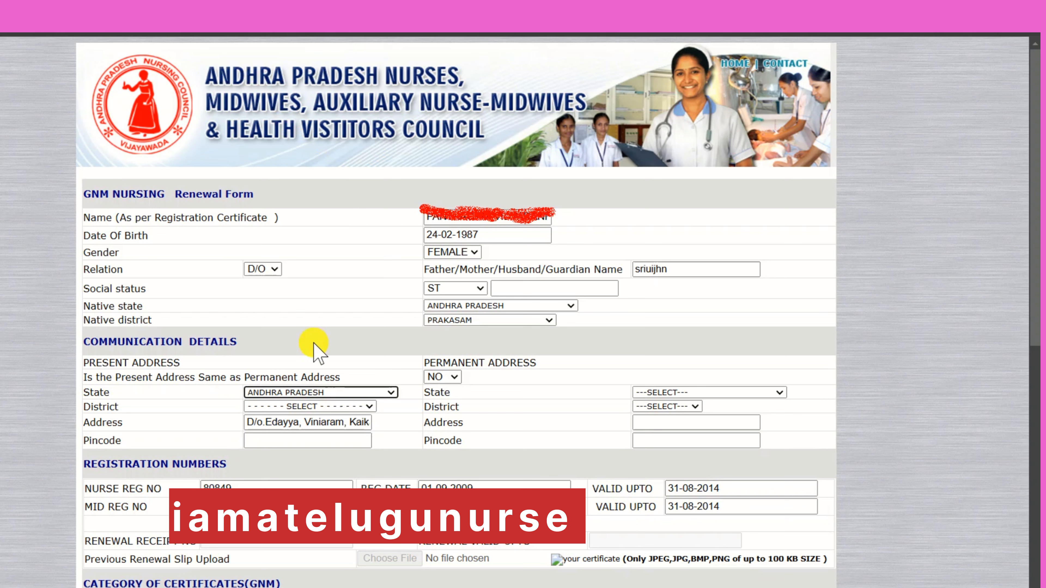
{"action": "left_click", "coordinate": [322, 405]}
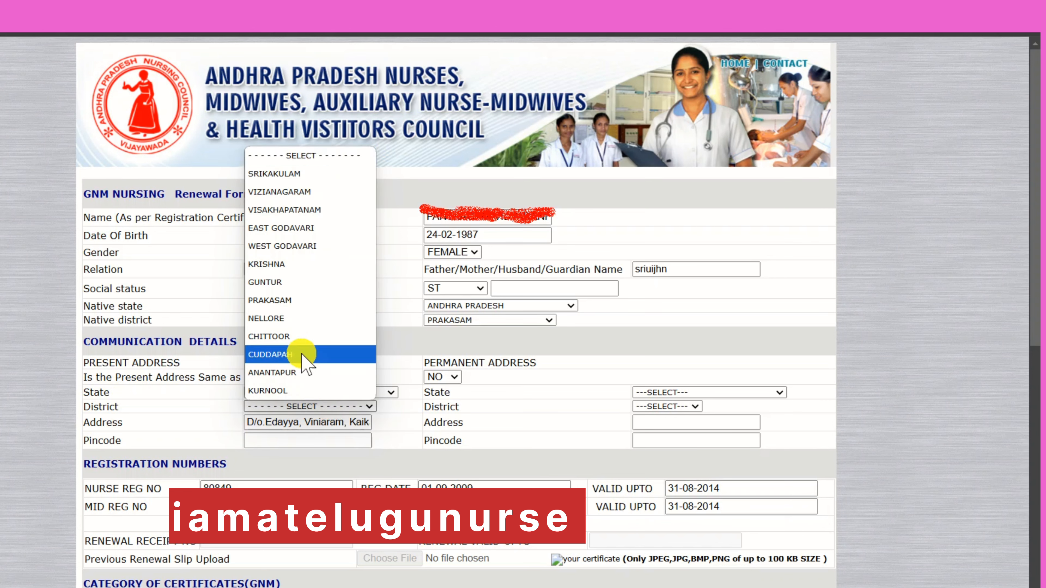
{"action": "left_click", "coordinate": [294, 325]}
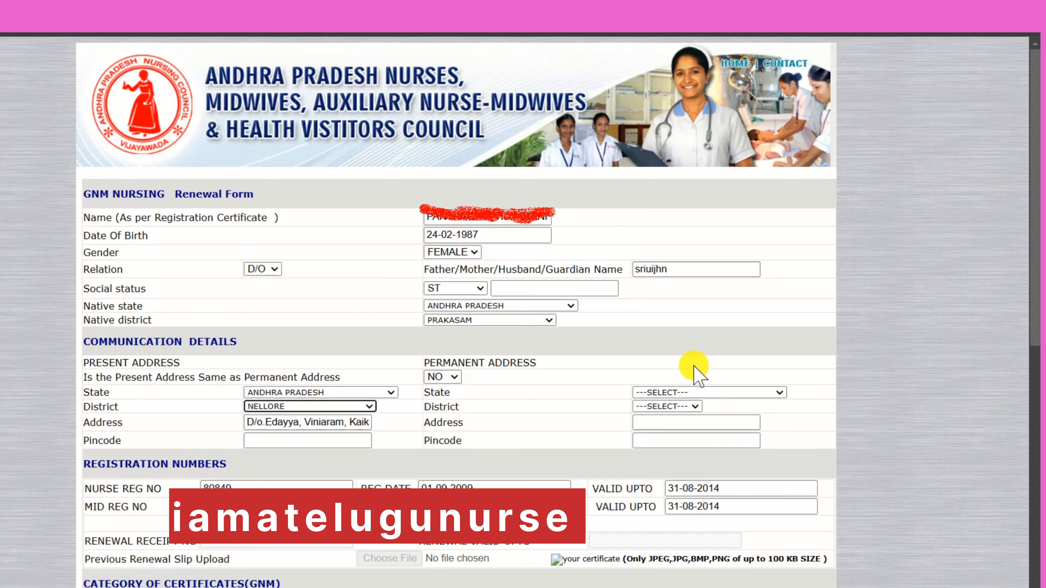
{"action": "left_click", "coordinate": [707, 391]}
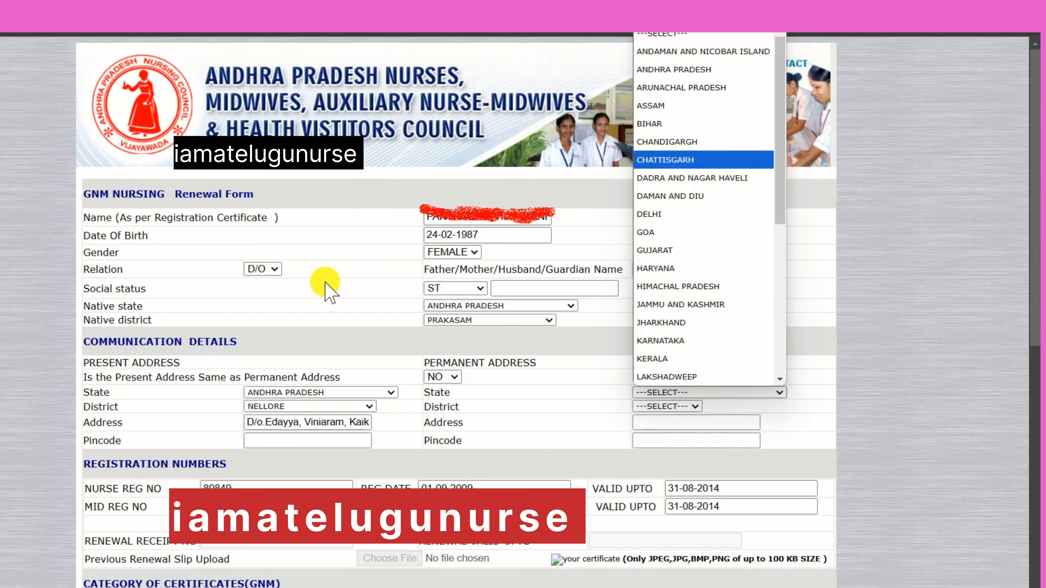
{"action": "scroll", "coordinate": [329, 290], "scroll_direction": "down", "scroll_amount": 6}
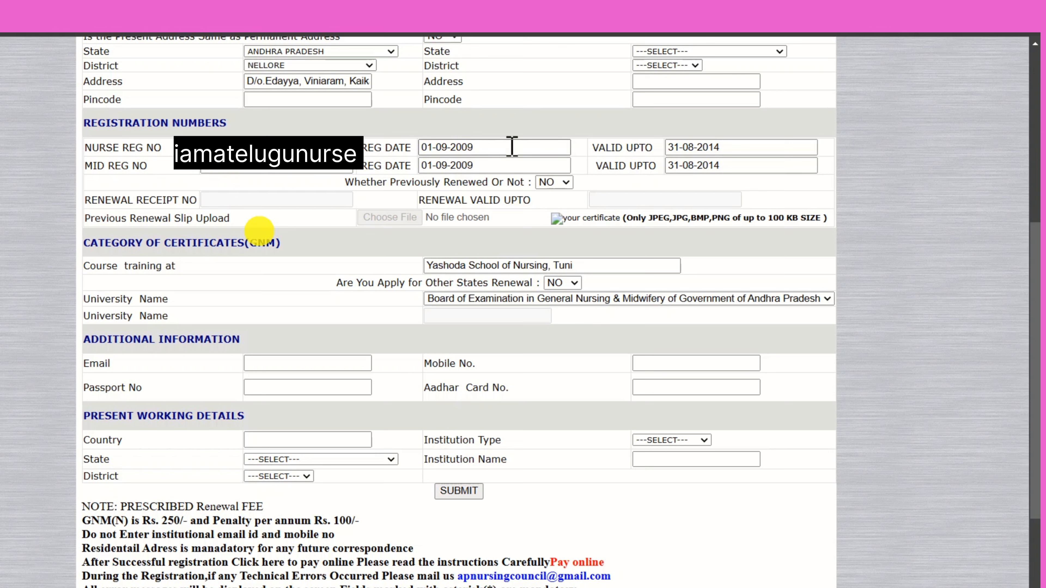
{"action": "left_click", "coordinate": [747, 148]}
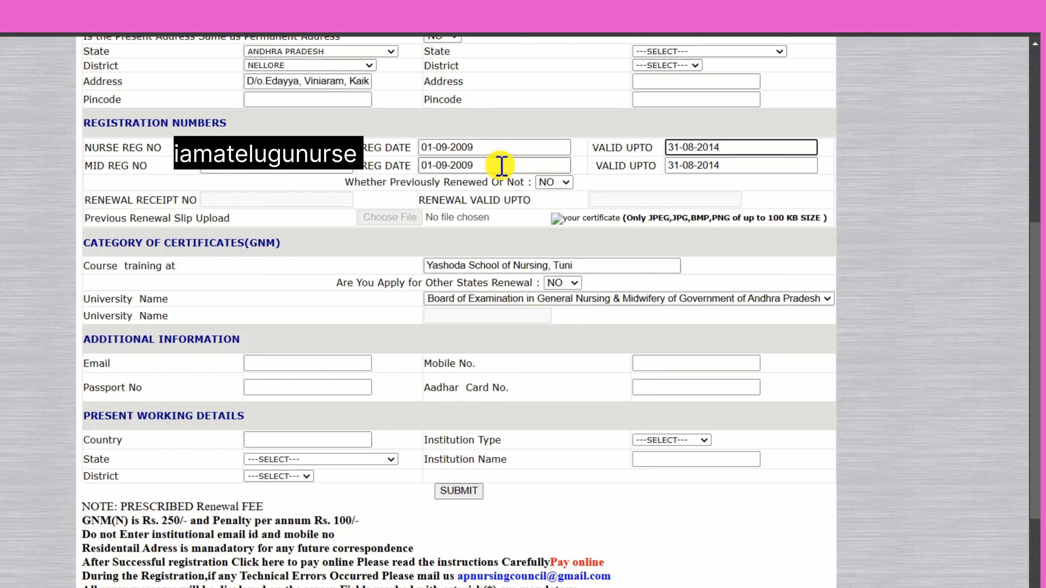
{"action": "left_click", "coordinate": [292, 173]}
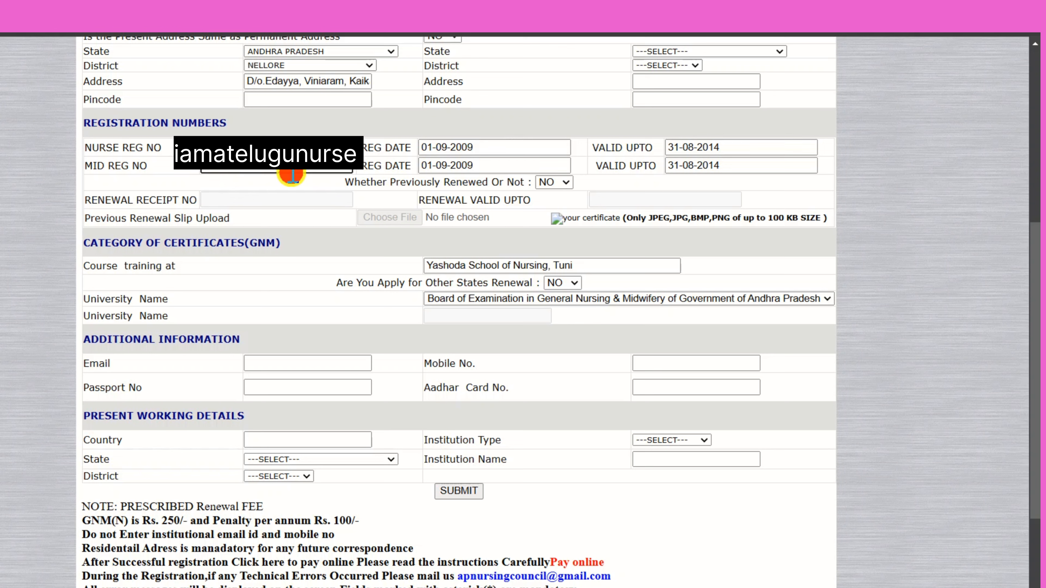
{"action": "left_click", "coordinate": [484, 175]}
{"action": "left_click", "coordinate": [483, 170]}
{"action": "left_click", "coordinate": [637, 130]}
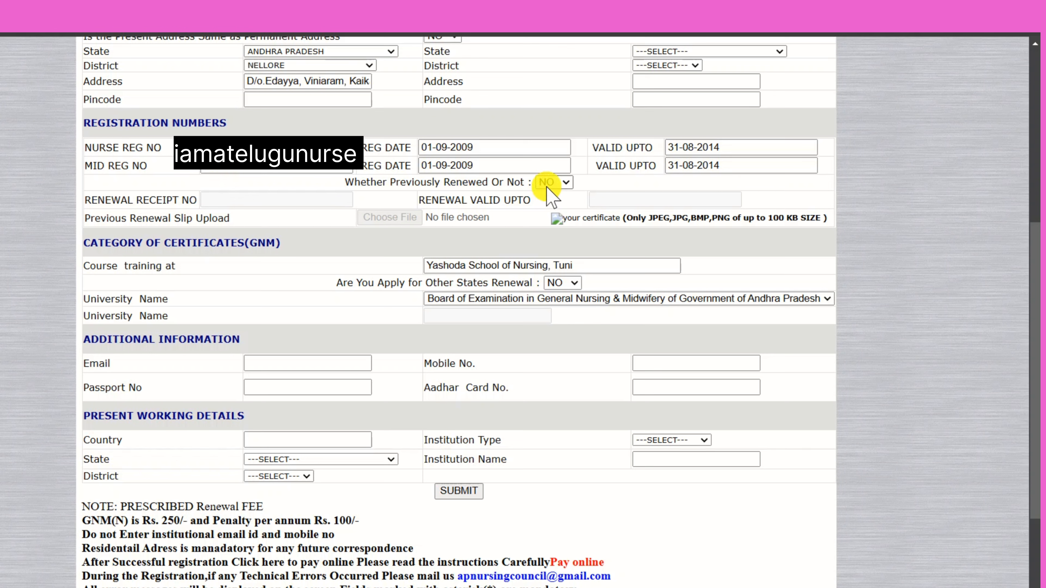
- Mark previously renewed as YES and pick 16-12-2024 as the renewal valid-upto date
{"action": "left_click", "coordinate": [567, 183]}
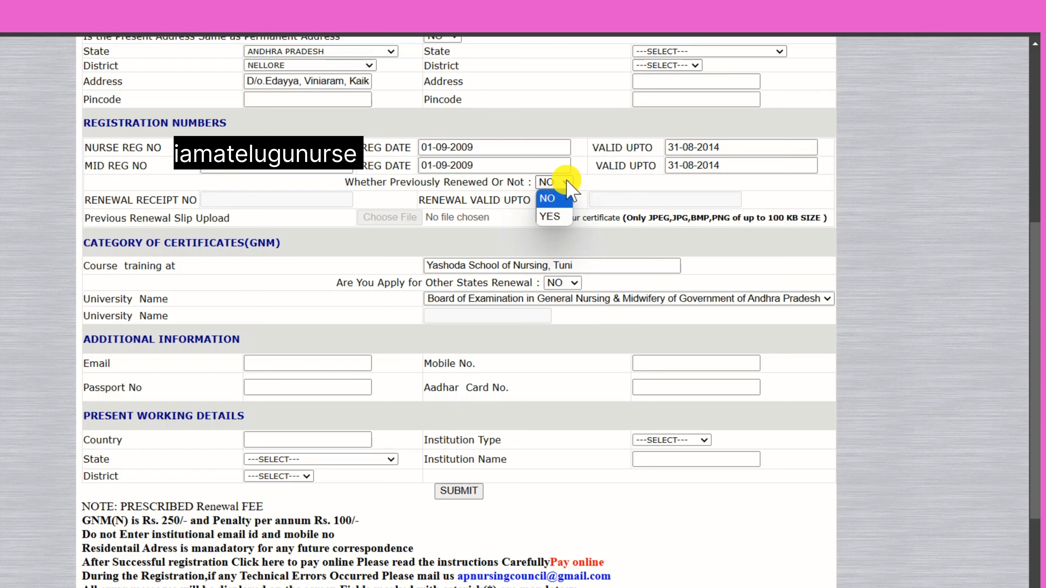
{"action": "left_click", "coordinate": [565, 216]}
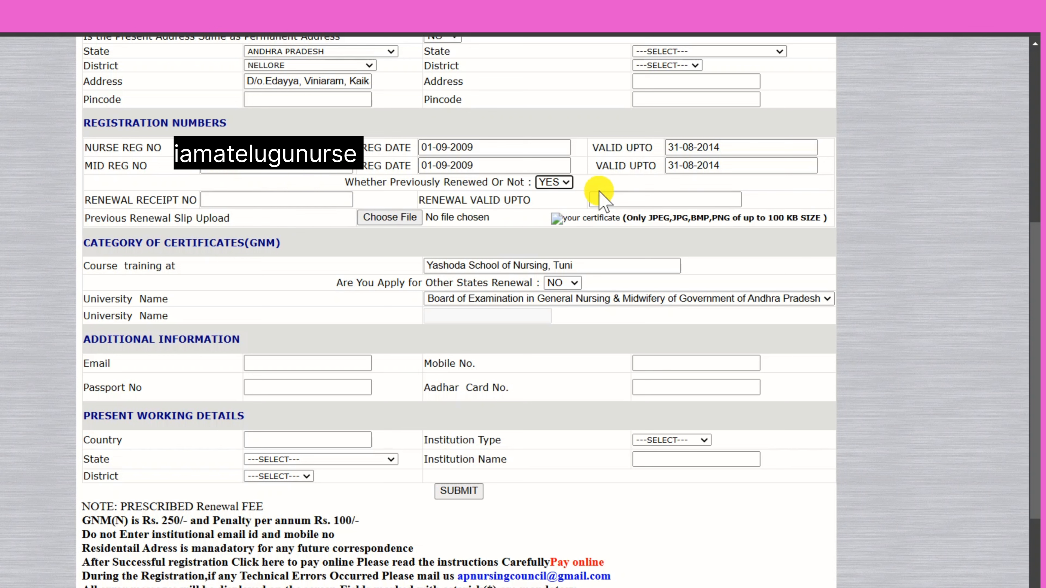
{"action": "left_click", "coordinate": [642, 201]}
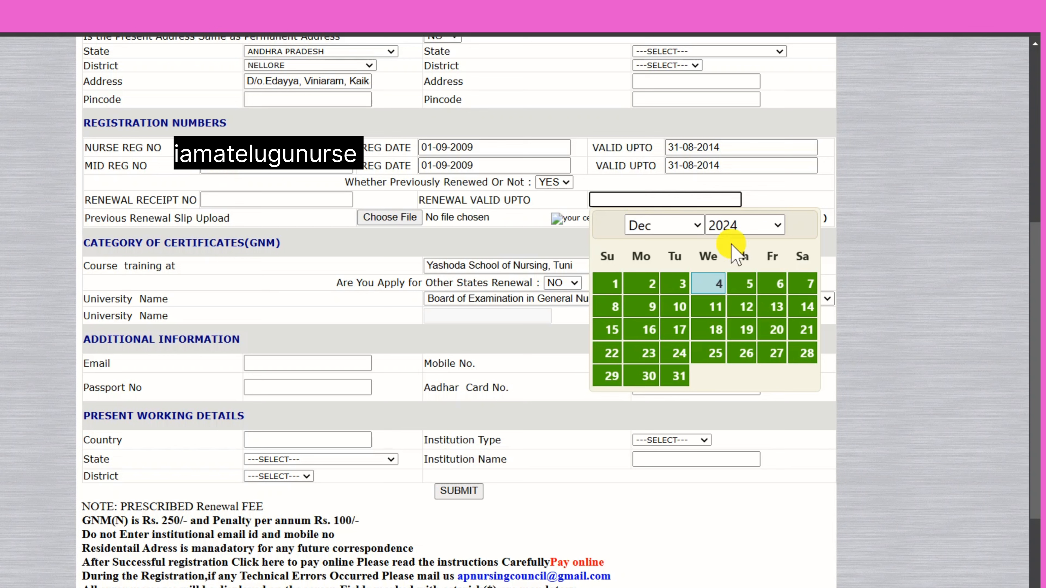
{"action": "left_click", "coordinate": [749, 226]}
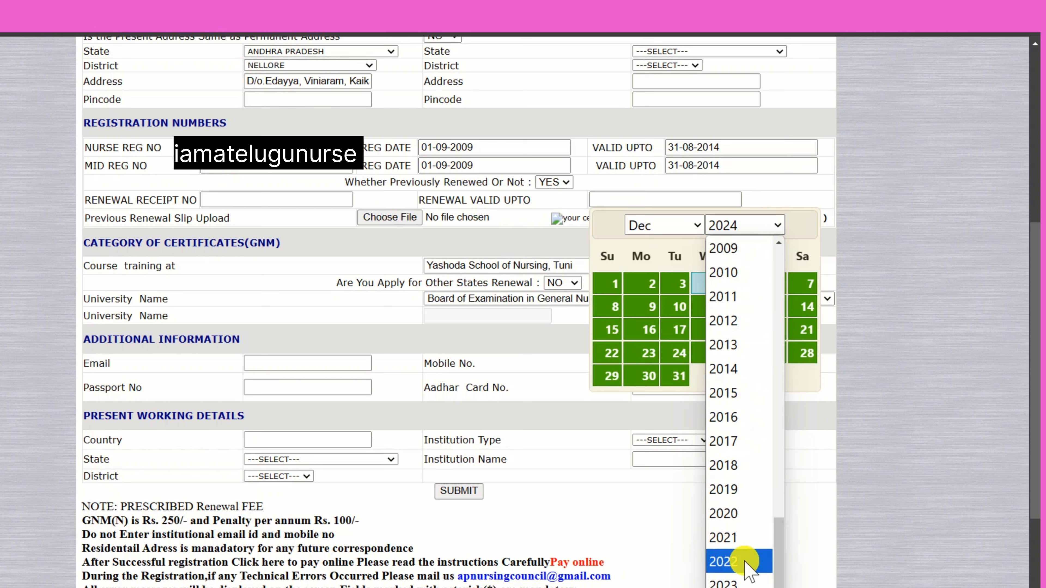
{"action": "left_click", "coordinate": [742, 587]}
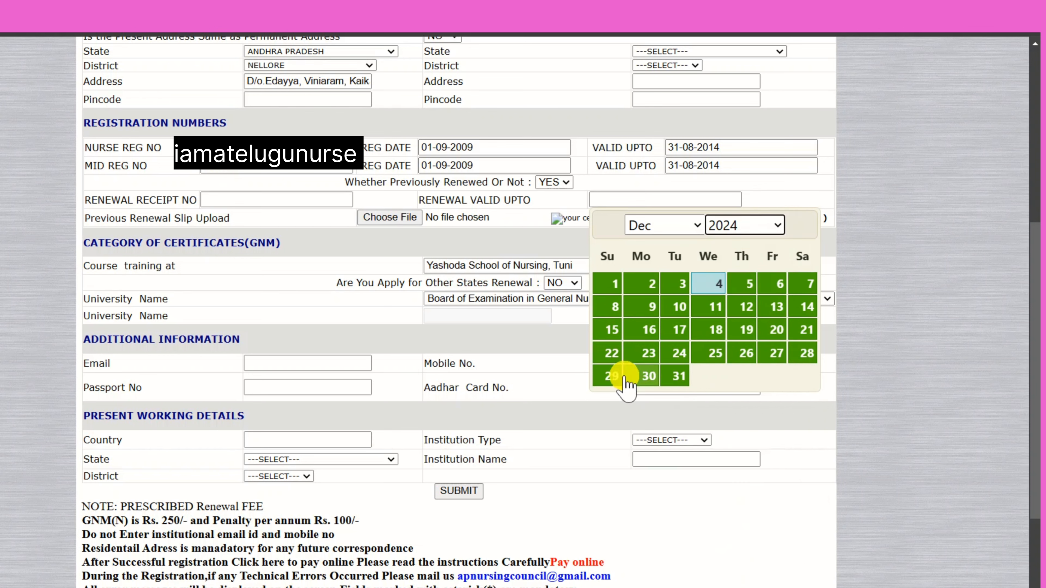
{"action": "left_click", "coordinate": [643, 329]}
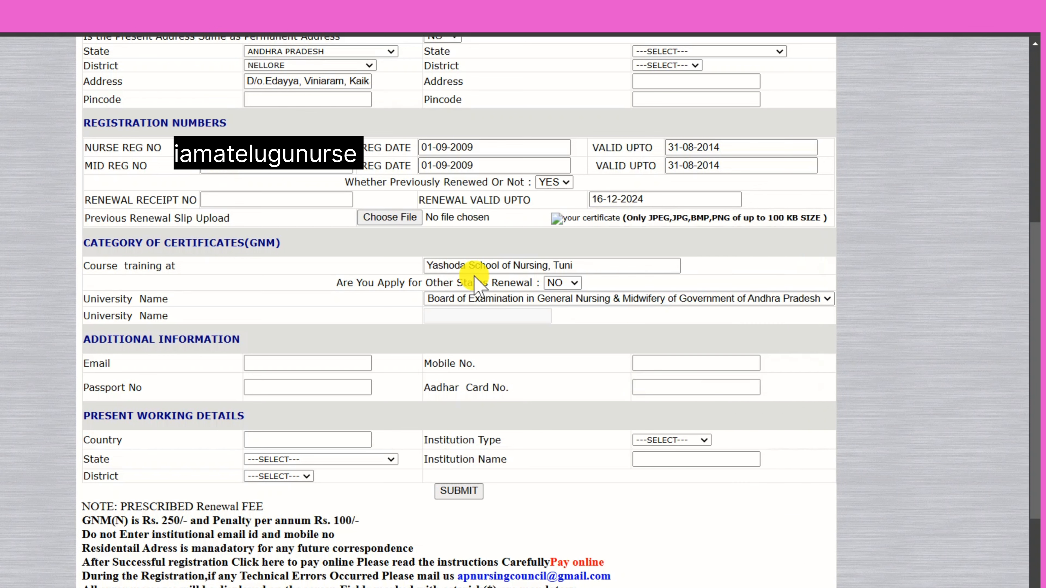
- Skip the renewal slip upload, then enter the email, mobile number and Aadhaar card number
{"action": "left_click", "coordinate": [386, 221]}
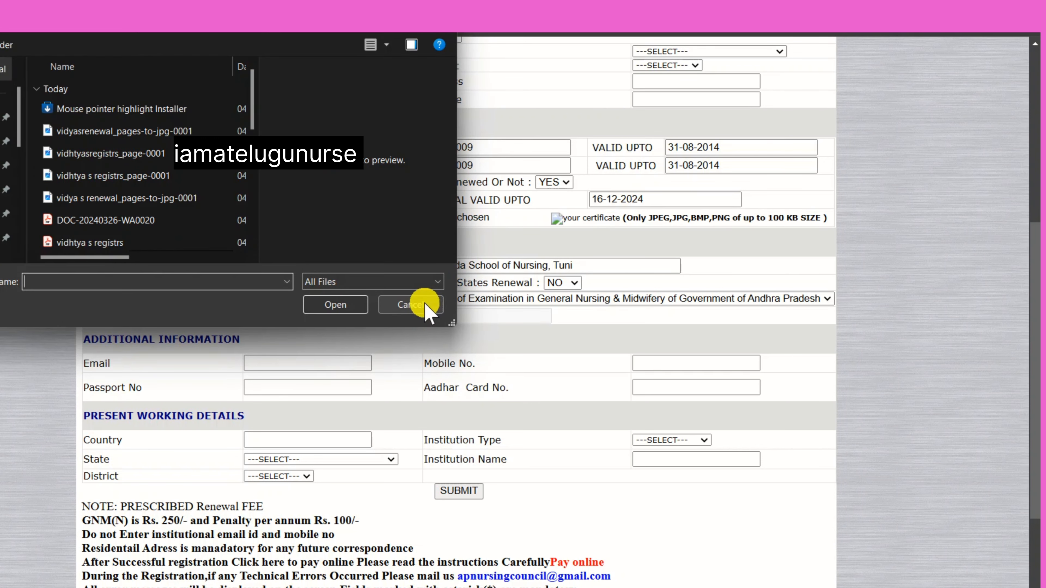
{"action": "left_click", "coordinate": [425, 306]}
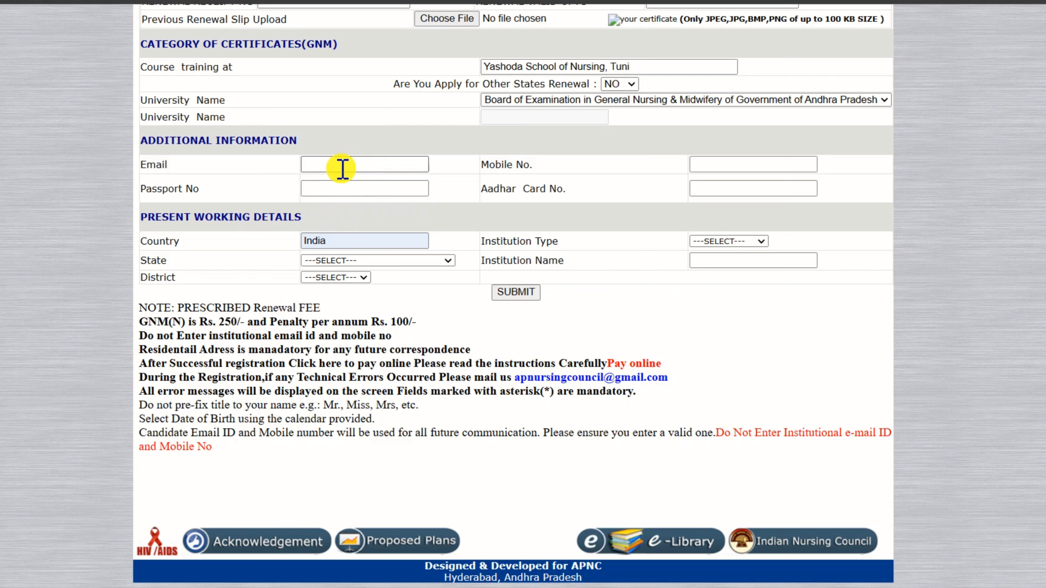
{"action": "left_click", "coordinate": [342, 169]}
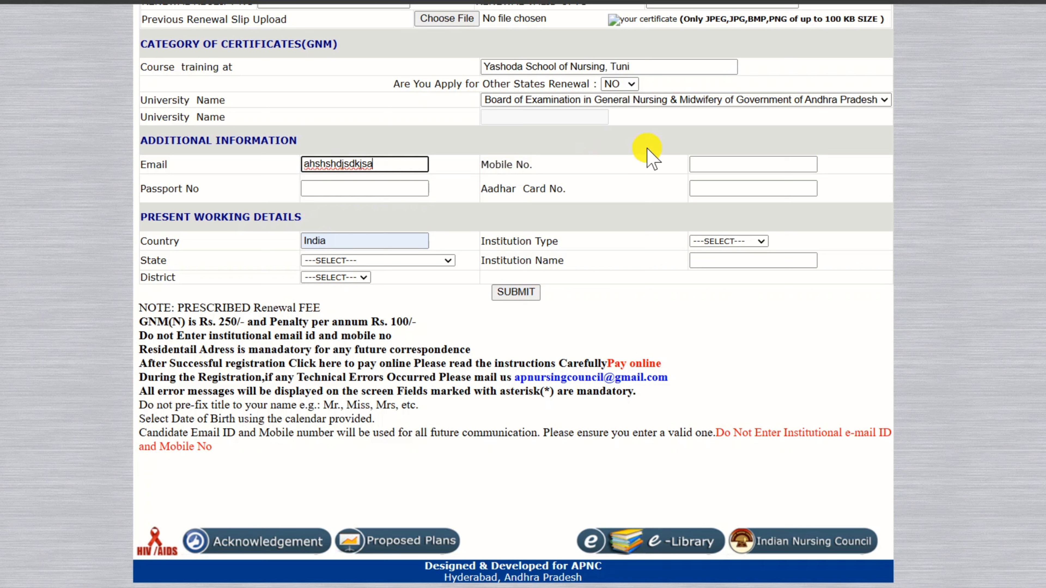
{"action": "left_click", "coordinate": [751, 166]}
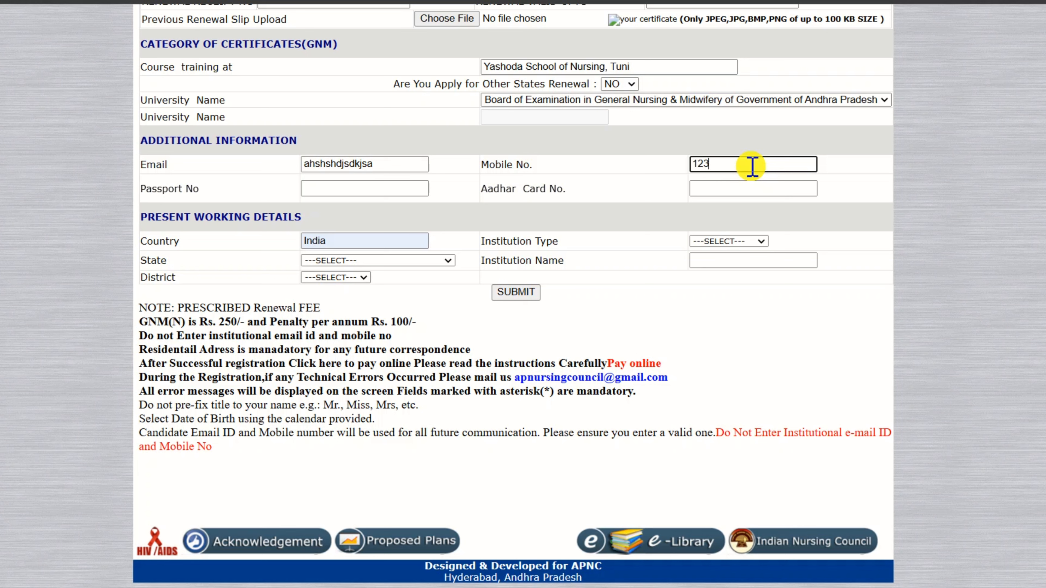
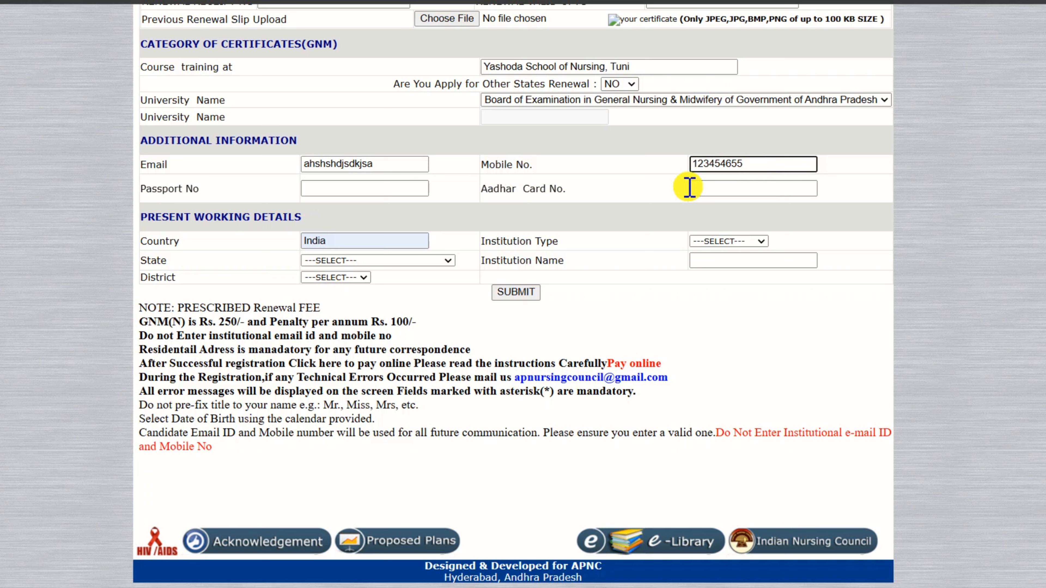
{"action": "left_click", "coordinate": [723, 192]}
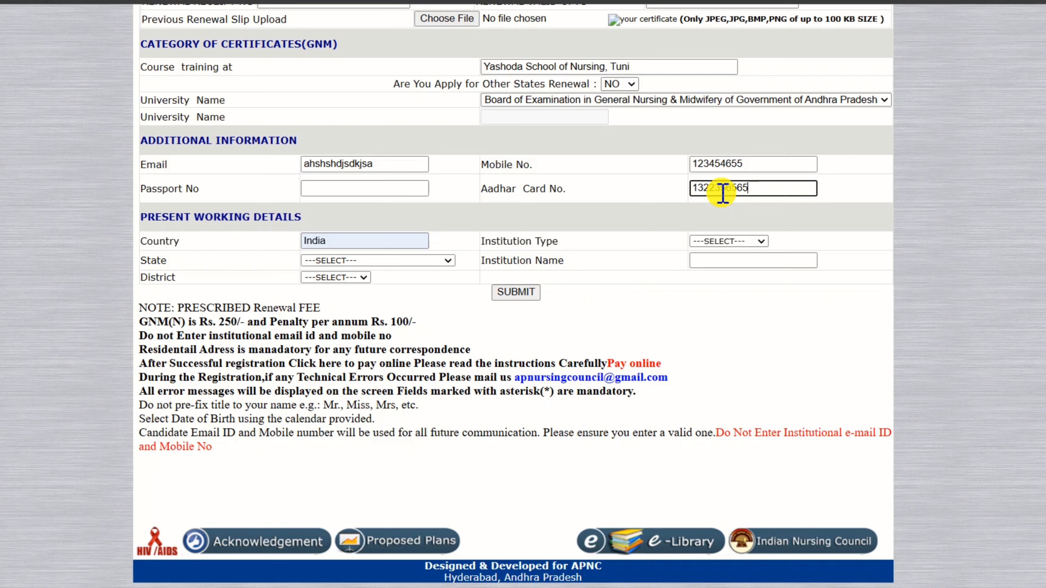
{"action": "left_click", "coordinate": [371, 238]}
- Choose working state ANDHRA PRADESH, district EAST GODAVARI, and institution type GOVERNMENT
{"action": "left_click", "coordinate": [367, 260]}
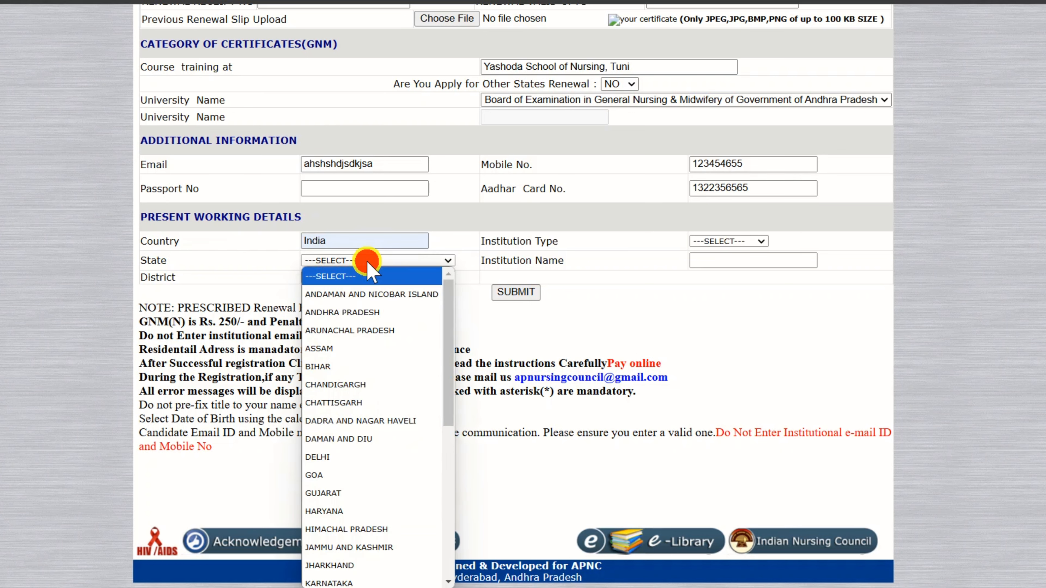
{"action": "left_click", "coordinate": [346, 313]}
{"action": "left_click", "coordinate": [364, 277]}
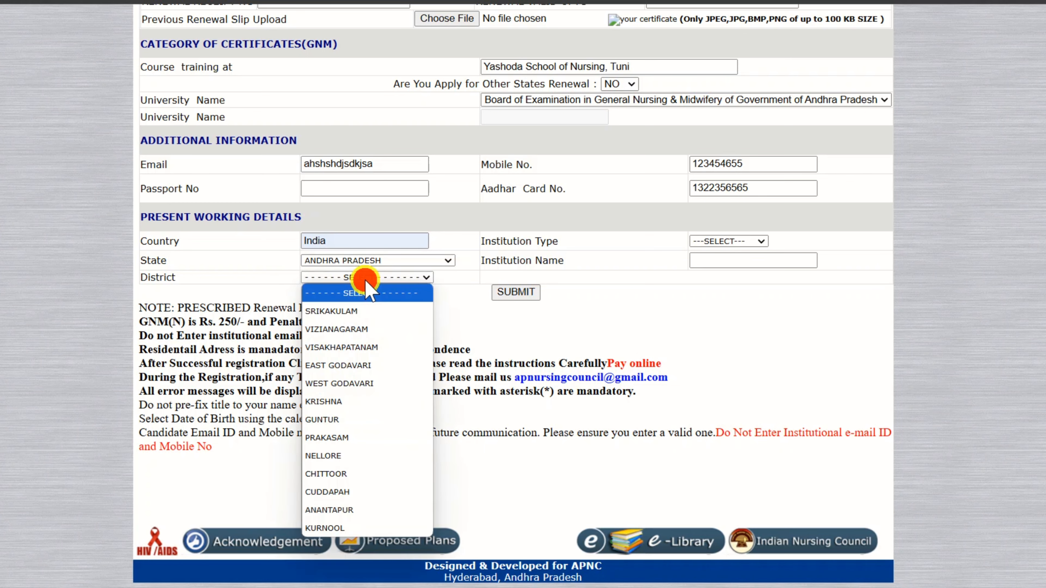
{"action": "left_click", "coordinate": [373, 365]}
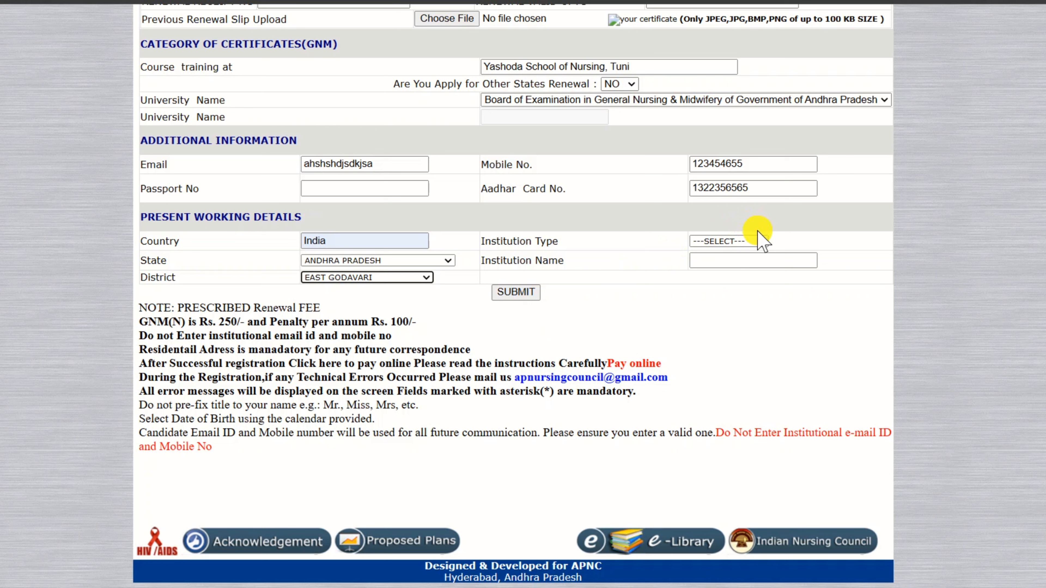
{"action": "left_click", "coordinate": [747, 242]}
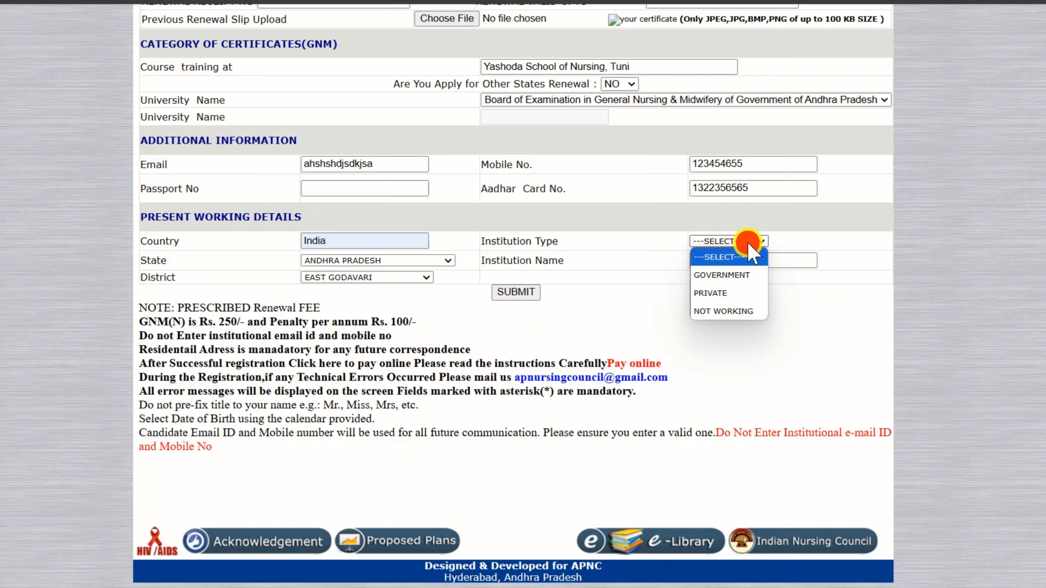
{"action": "left_click", "coordinate": [717, 275]}
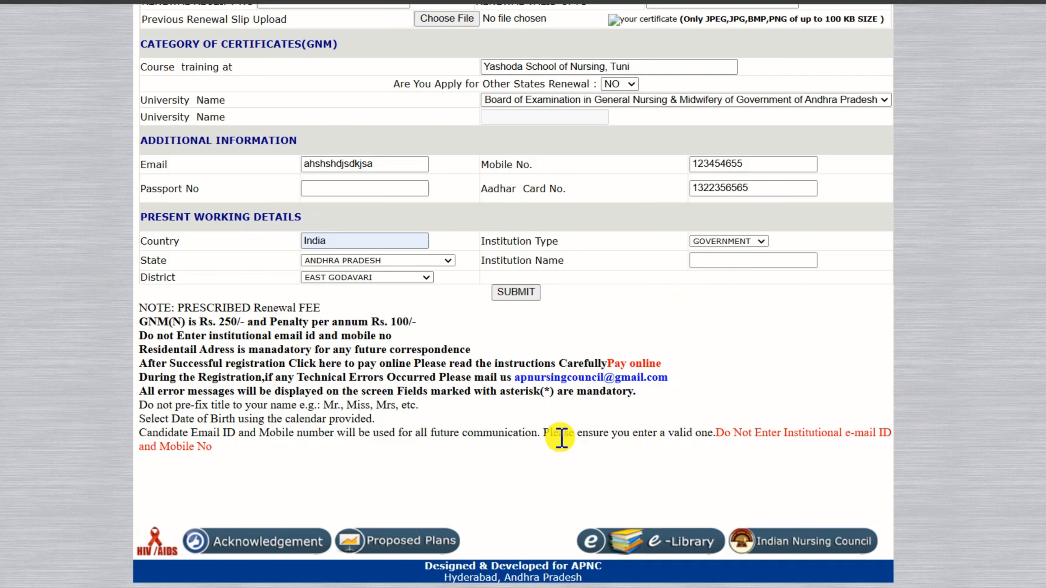
- Submit the completed renewal form to get the Rs.500 fee acknowledgement
{"action": "left_click", "coordinate": [530, 293]}
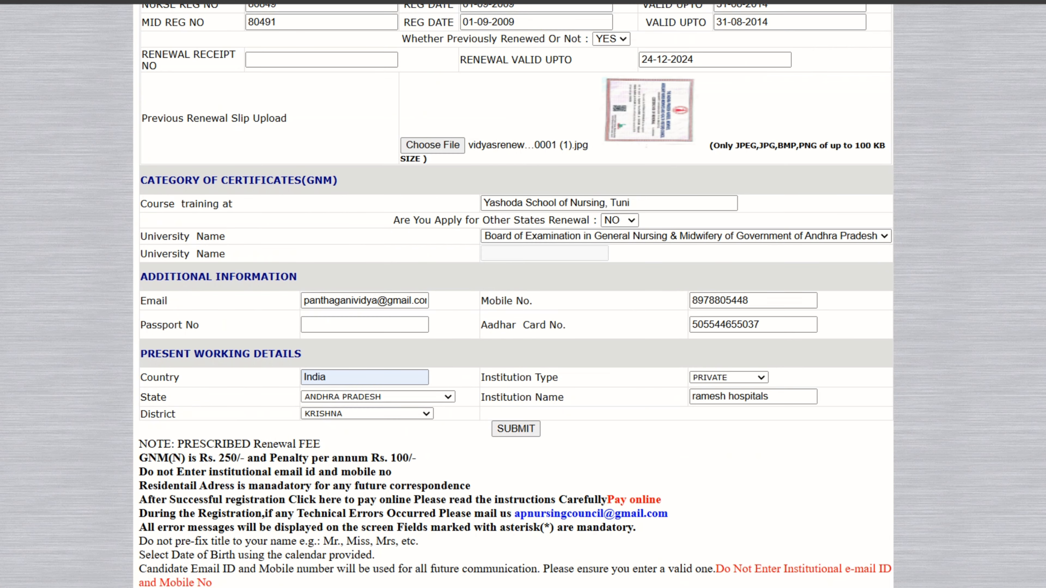
{"action": "left_click", "coordinate": [510, 429]}
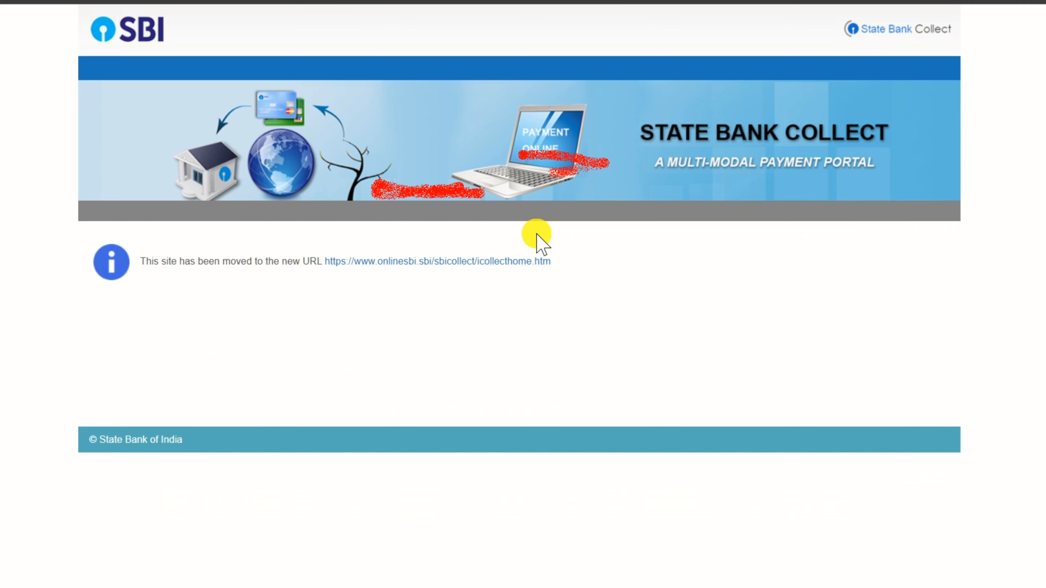
- Follow the moved payment link and open the online payment instructions page
{"action": "left_click", "coordinate": [405, 266]}
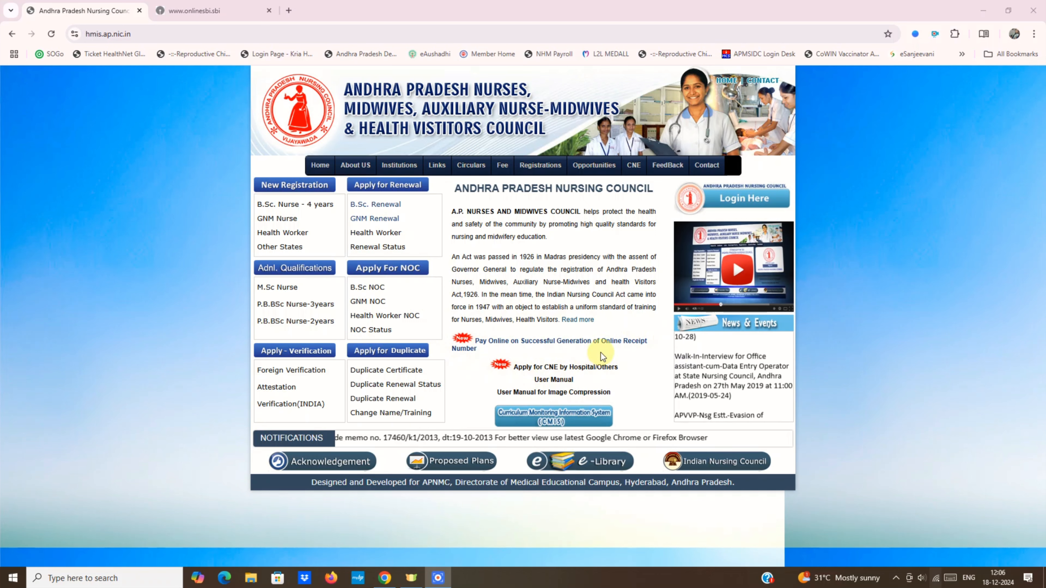
{"action": "left_click", "coordinate": [526, 342]}
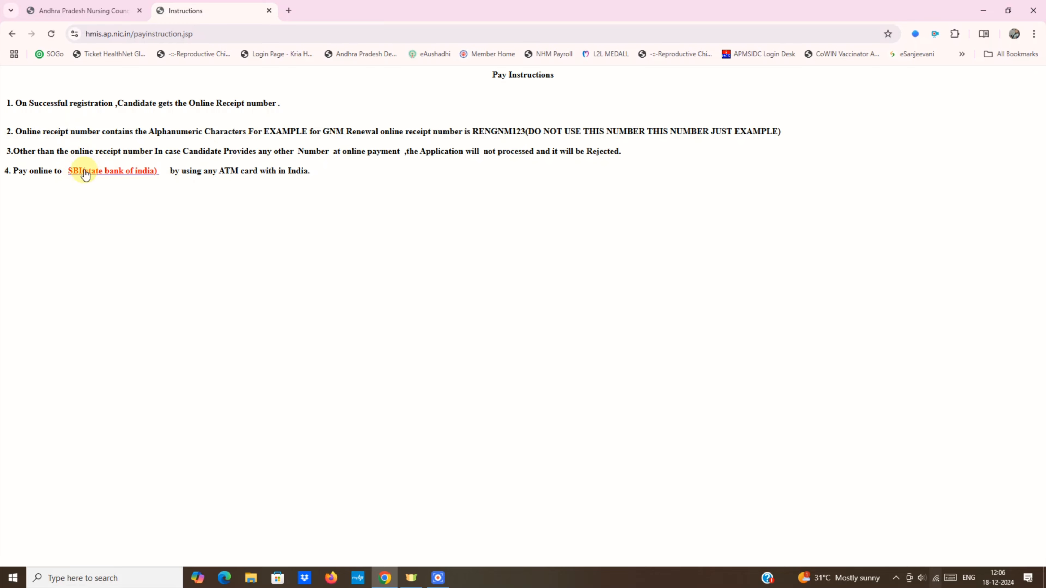
- Reach the SBI Collect fee form with amount 500 and accept the terms and conditions
{"action": "left_click", "coordinate": [115, 177]}
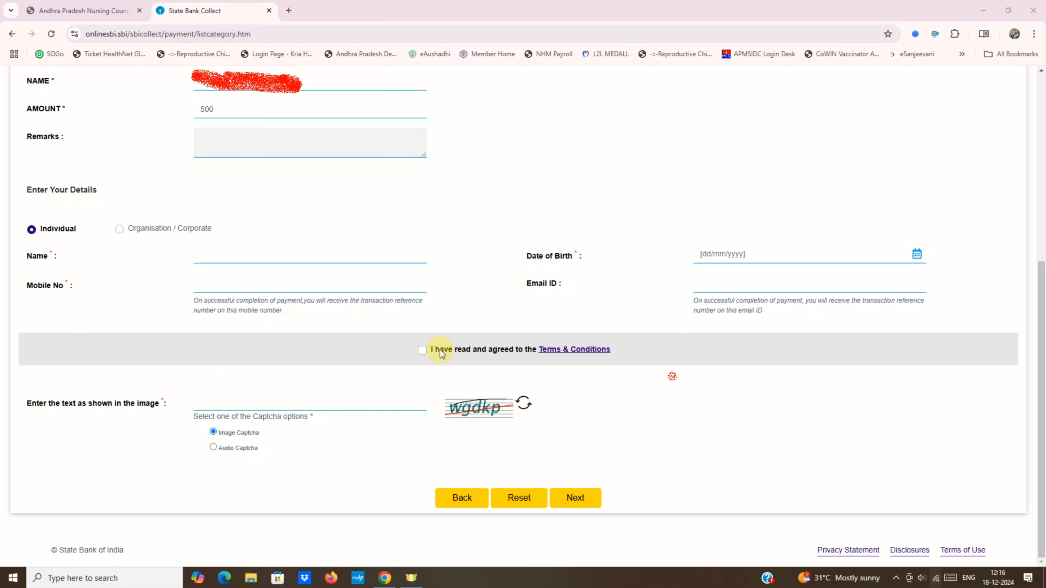
{"action": "left_click", "coordinate": [422, 350]}
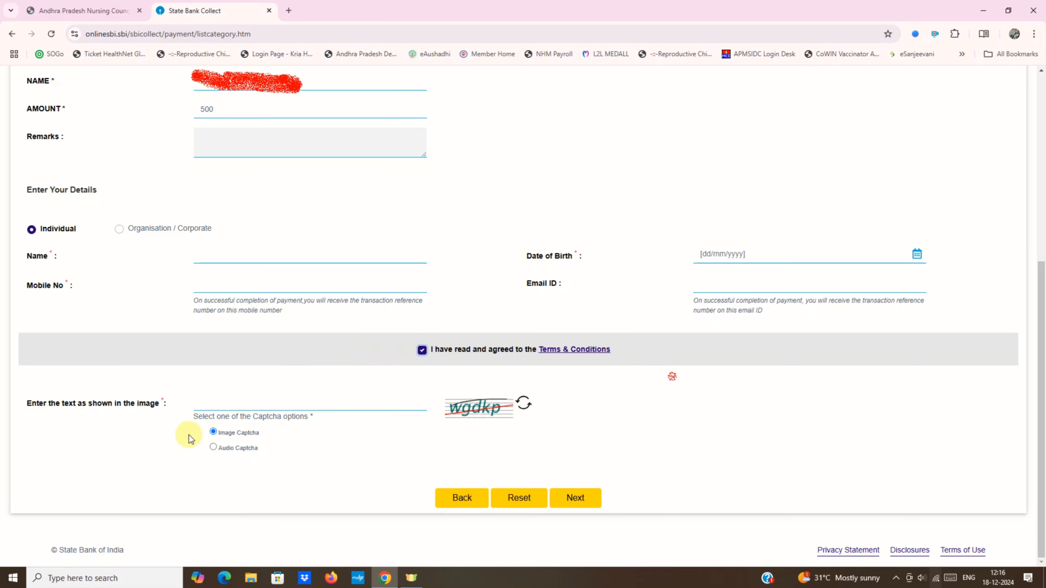